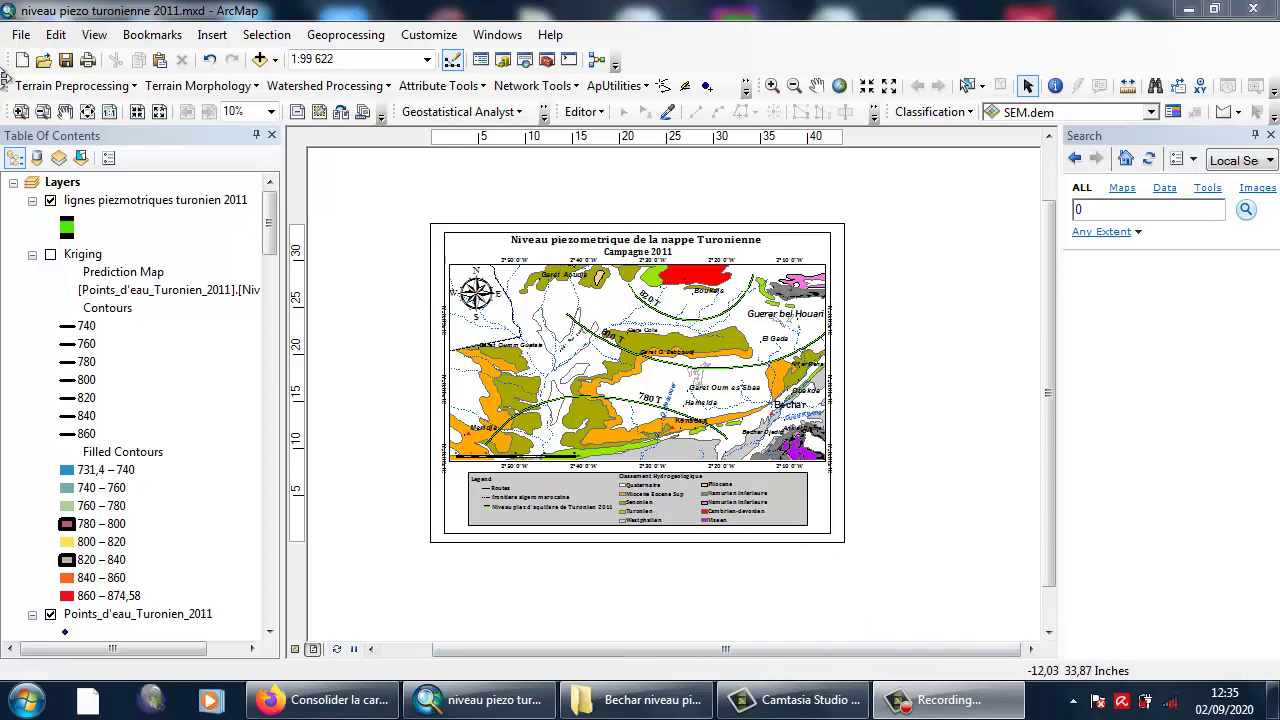
Open the File menu over the 2011 Turonian piezometric map layout.
{"action": "left_click", "coordinate": [21, 35]}
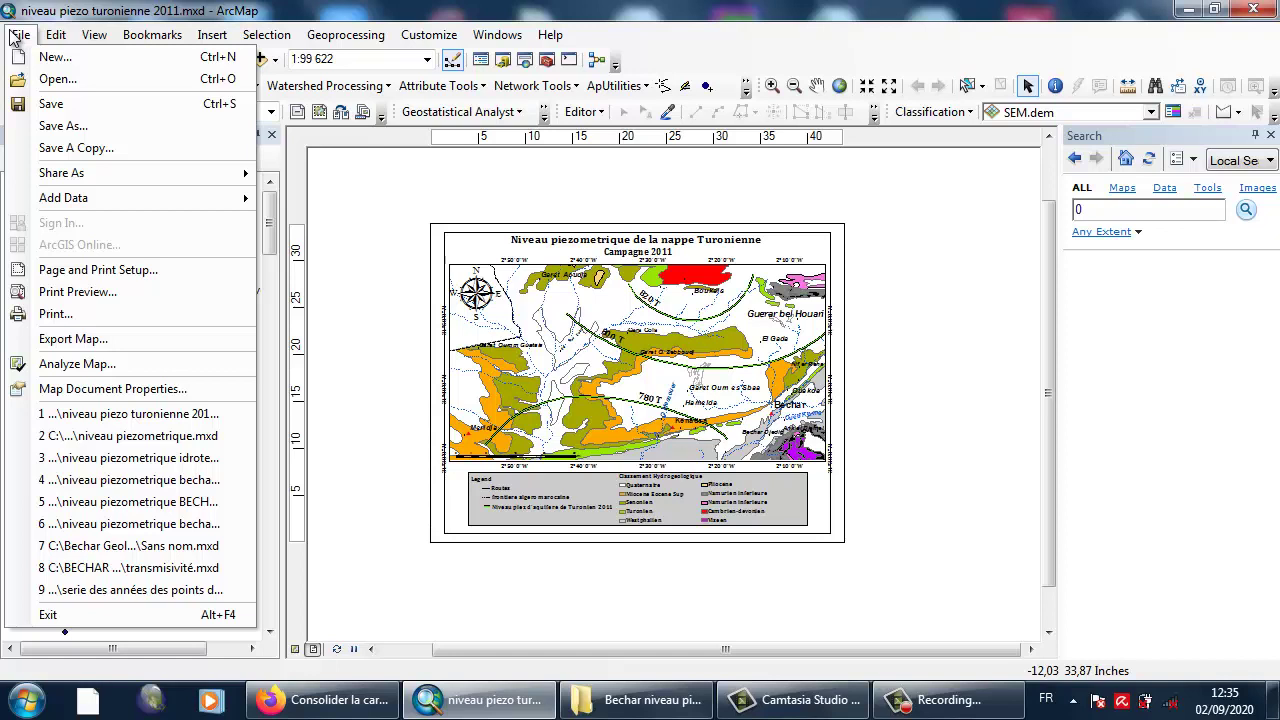
Start creating a map package of the project and browse for its save location.
{"action": "left_click", "coordinate": [15, 36]}
{"action": "mouse_move", "coordinate": [62, 173]}
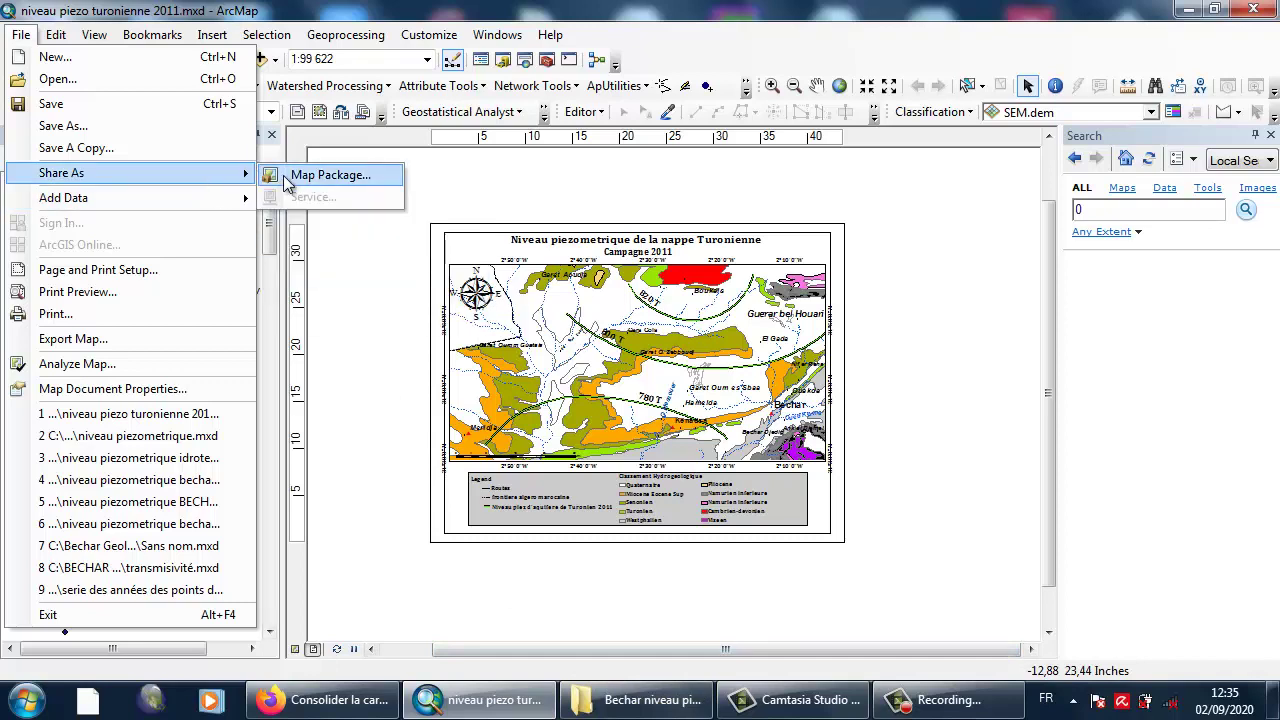
{"action": "left_click", "coordinate": [288, 173]}
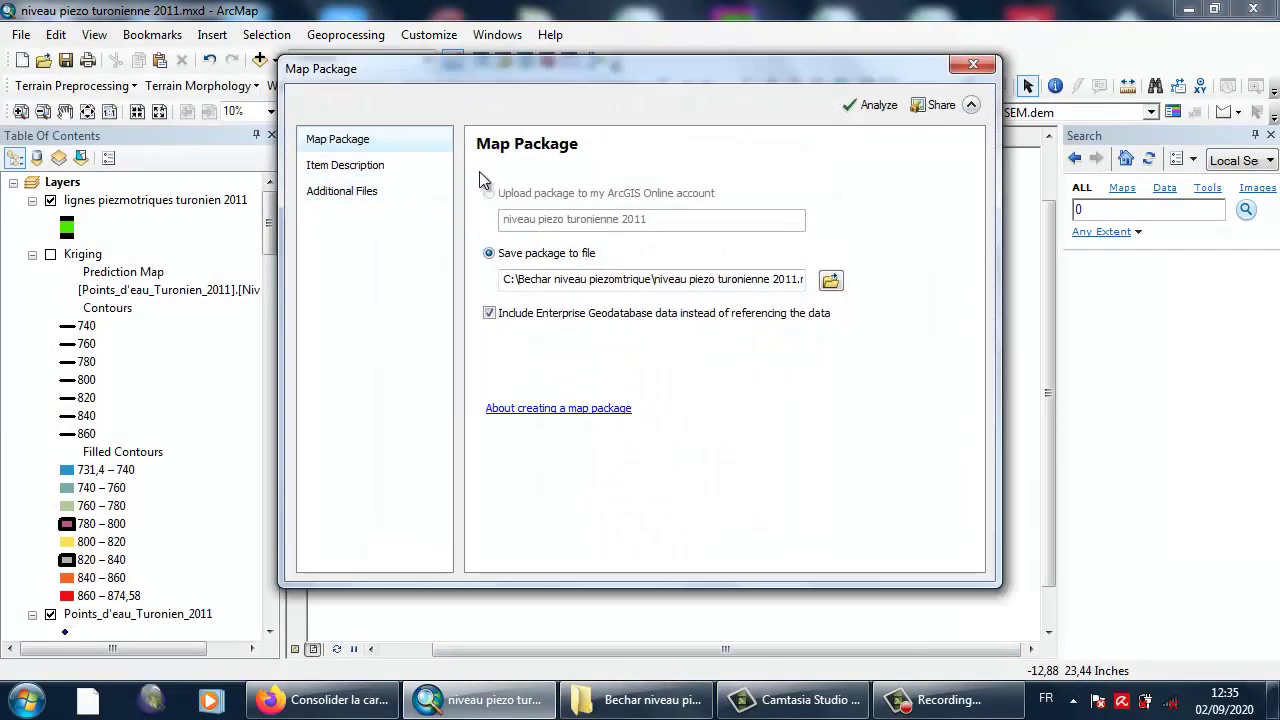
{"action": "left_click", "coordinate": [830, 280]}
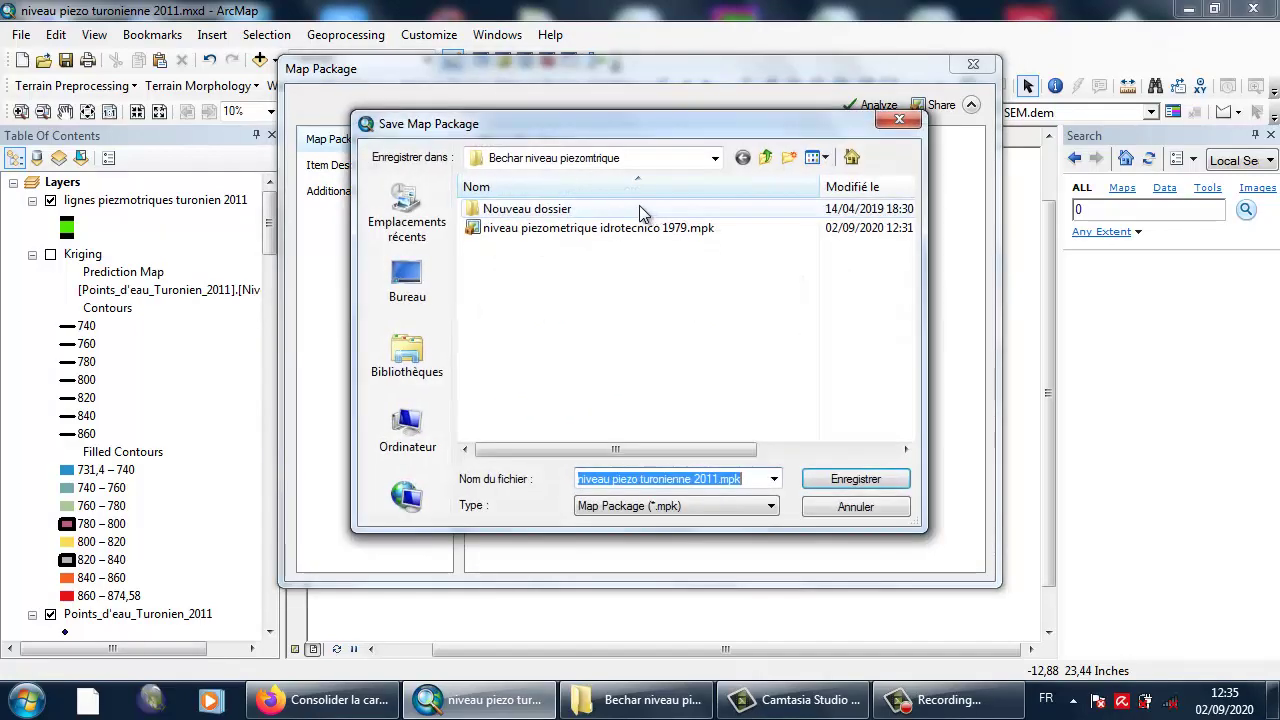
Set the package to save in C:\Bechar niveau piezomtrique turonien.
{"action": "left_click", "coordinate": [765, 157]}
{"action": "left_click", "coordinate": [603, 324]}
{"action": "scroll", "coordinate": [606, 340], "scroll_direction": "down", "scroll_amount": 2}
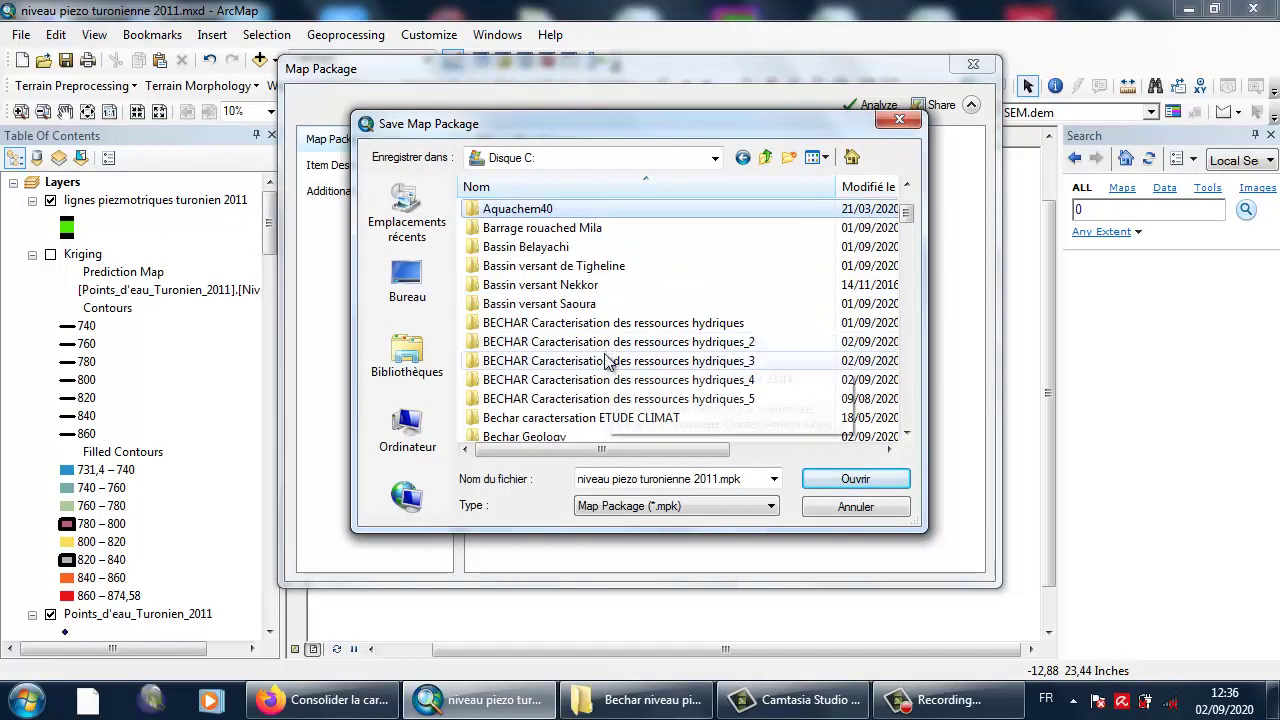
{"action": "scroll", "coordinate": [613, 370], "scroll_direction": "down", "scroll_amount": 1}
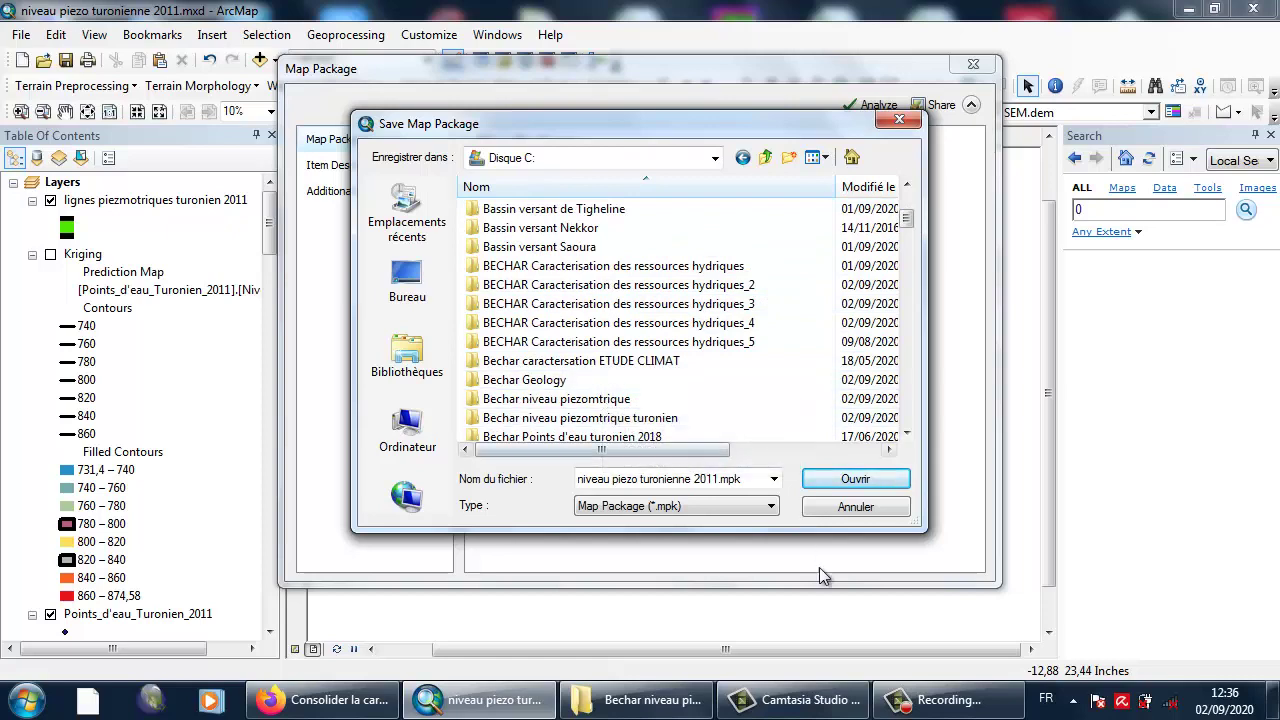
{"action": "left_click", "coordinate": [684, 706]}
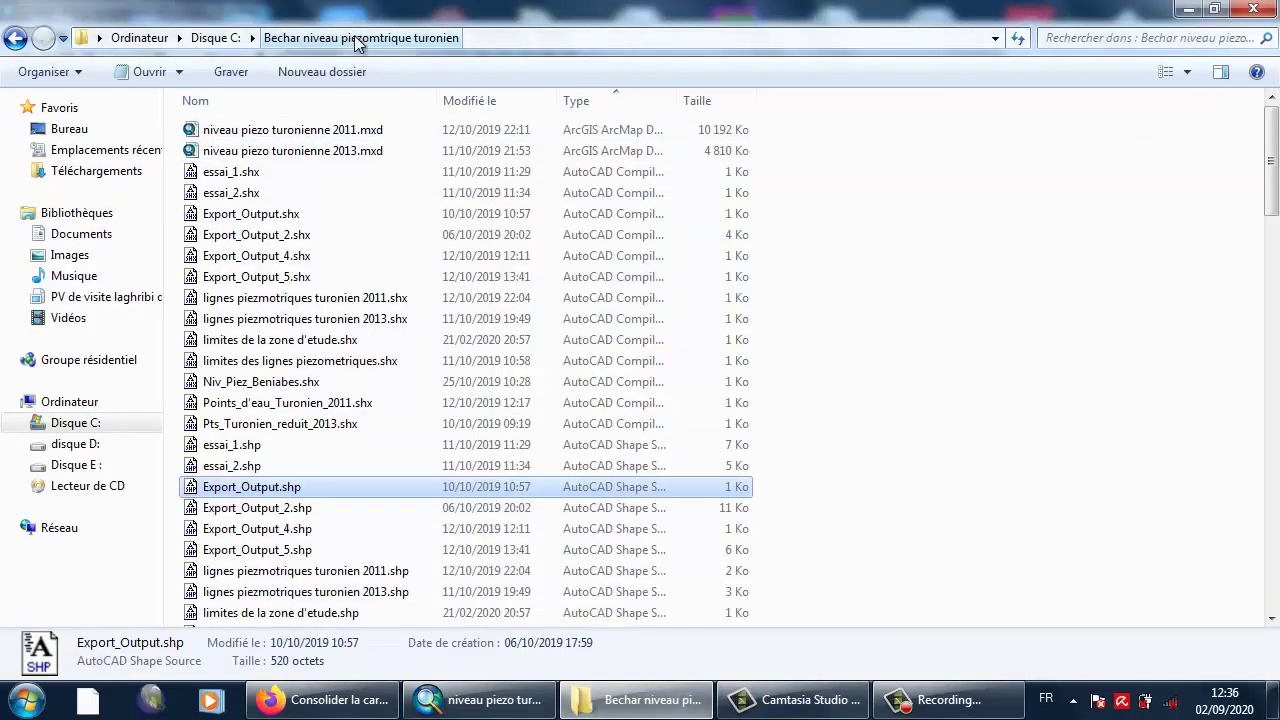
{"action": "left_click", "coordinate": [948, 700]}
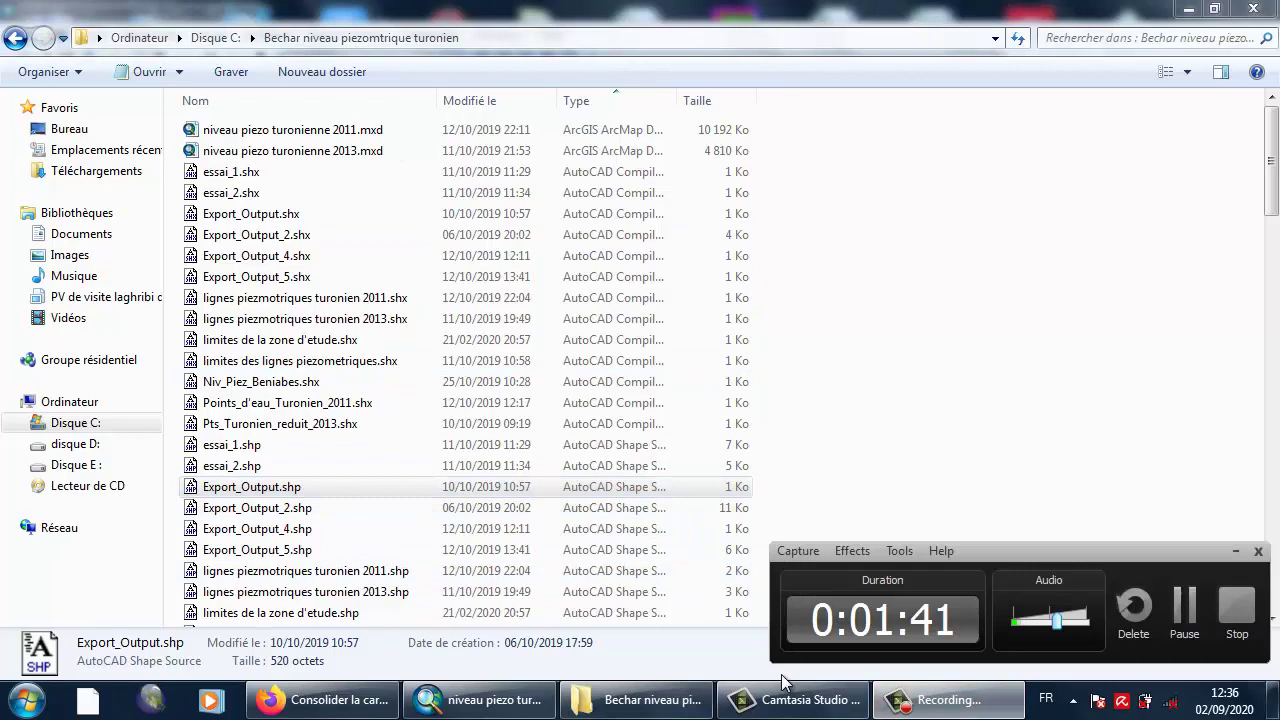
{"action": "left_click", "coordinate": [520, 697]}
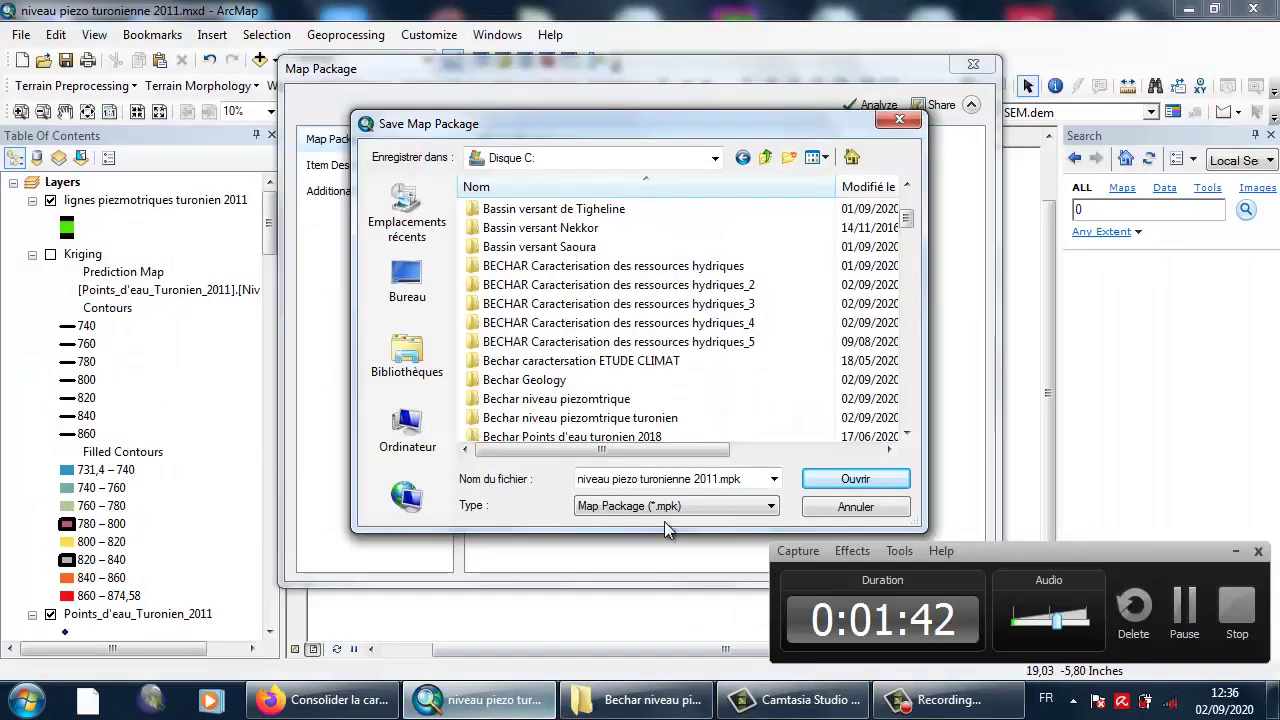
{"action": "double_click", "coordinate": [651, 426]}
{"action": "left_click", "coordinate": [855, 480]}
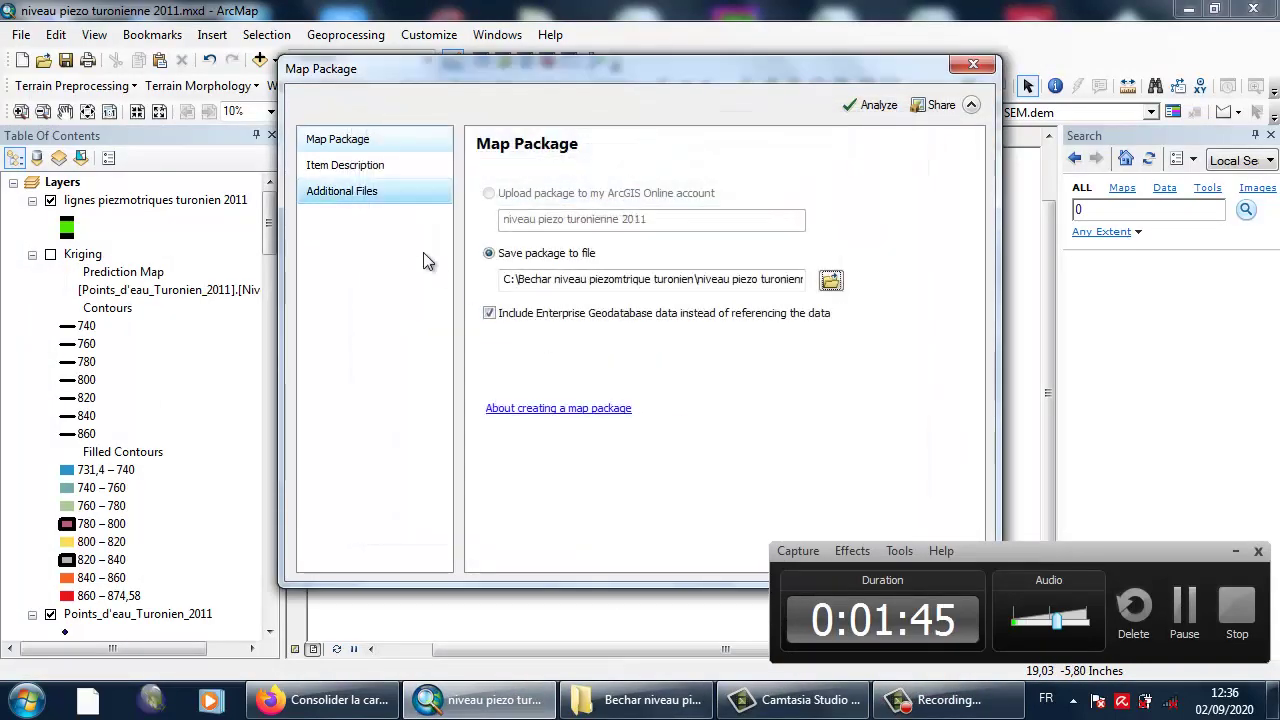
Show the package's Item Description page with its empty Summary, Tags and Description fields.
{"action": "left_click", "coordinate": [344, 165]}
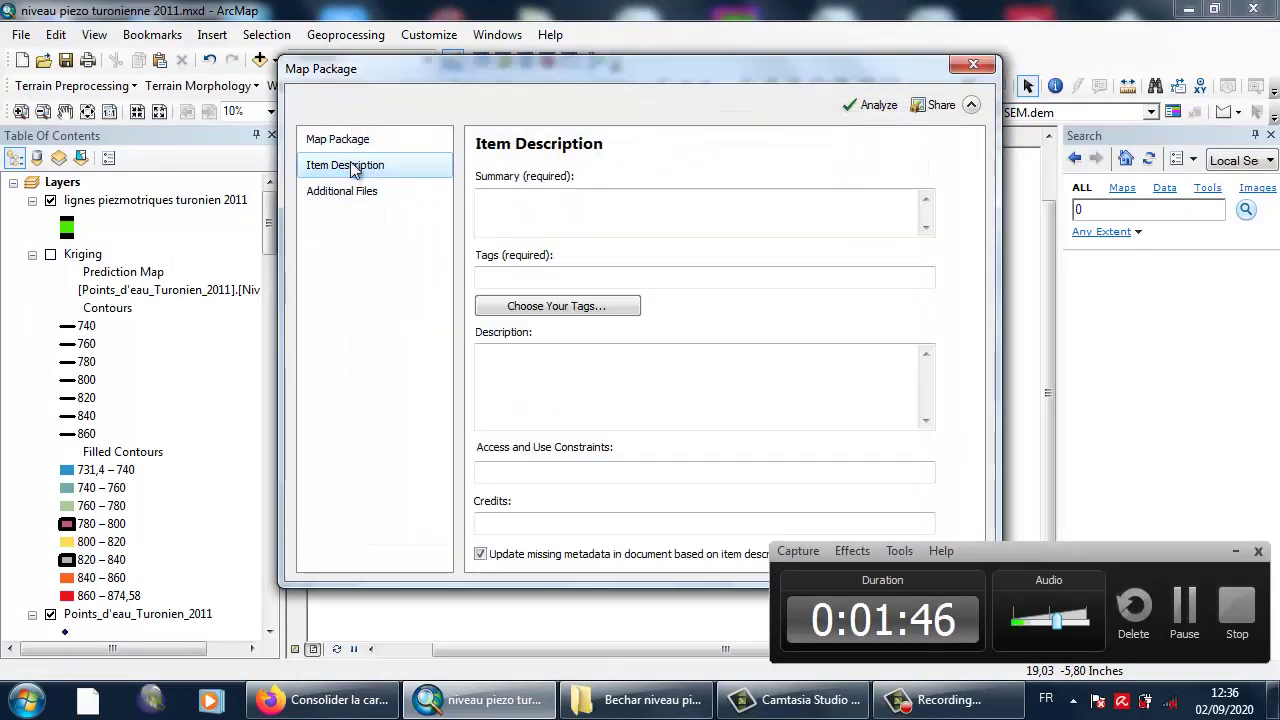
{"action": "left_click", "coordinate": [589, 210]}
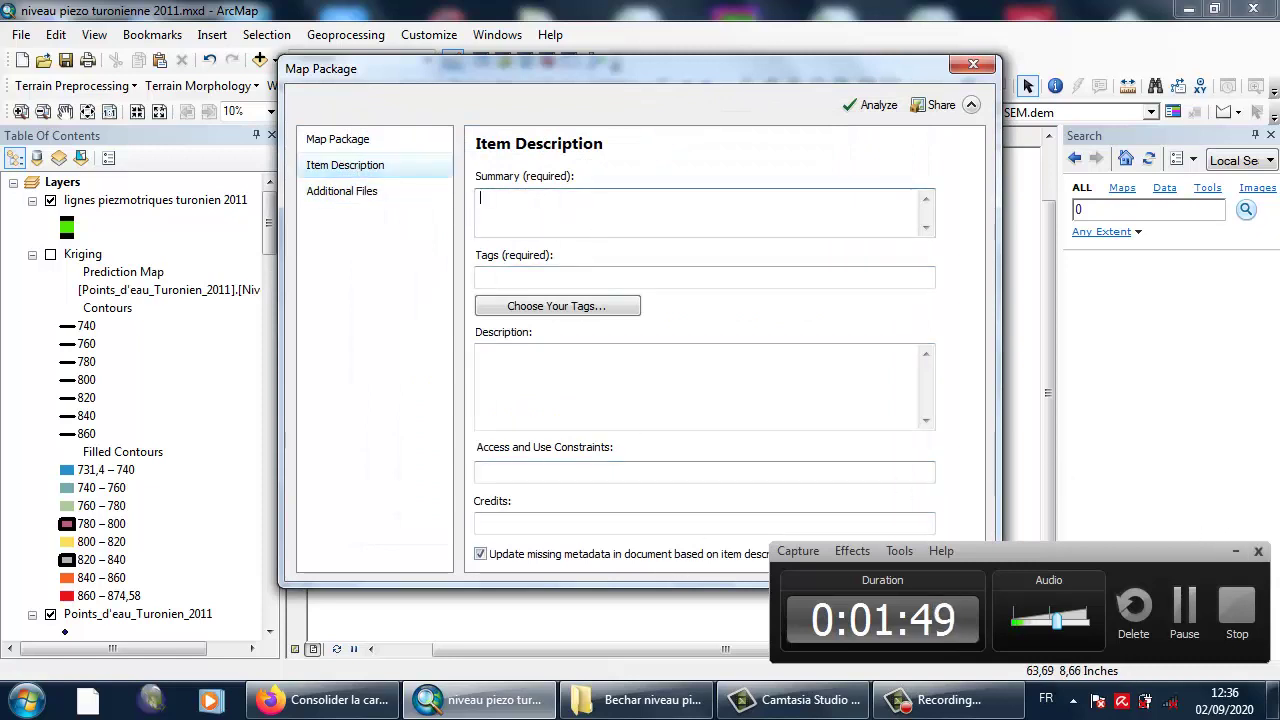
{"action": "left_click", "coordinate": [1236, 550]}
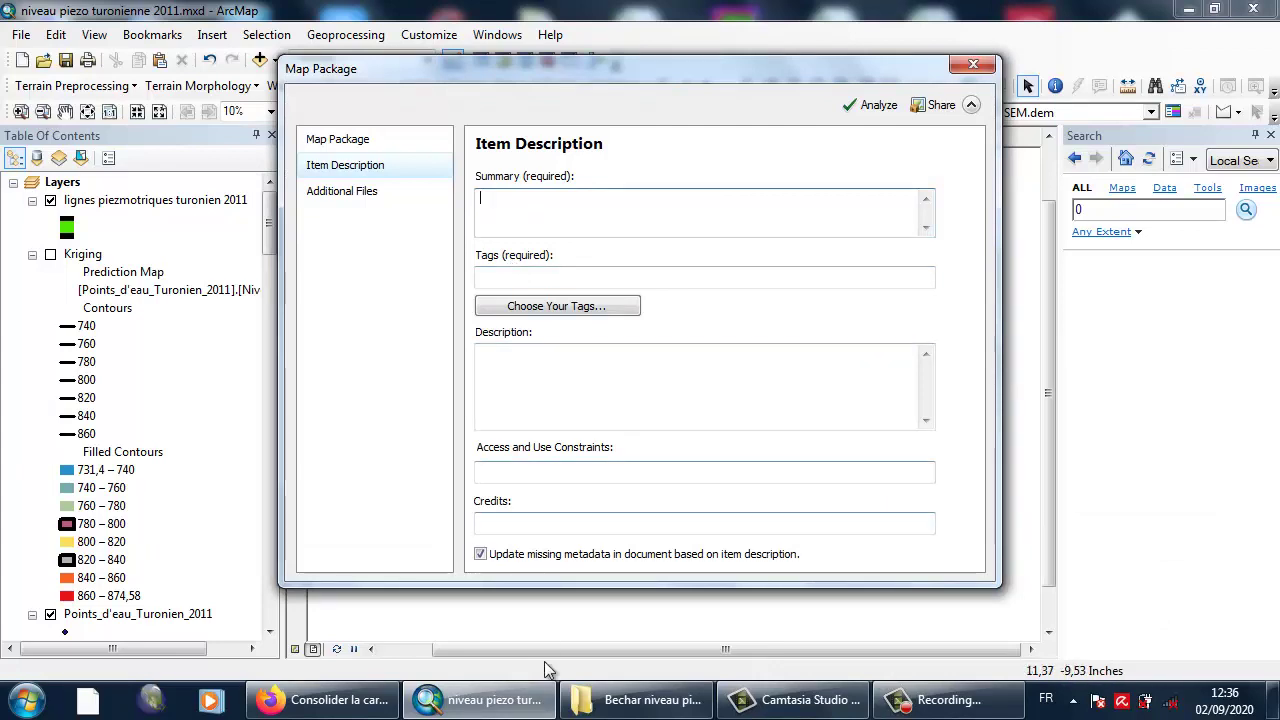
{"action": "right_click", "coordinate": [597, 708]}
{"action": "key", "text": "Escape"}
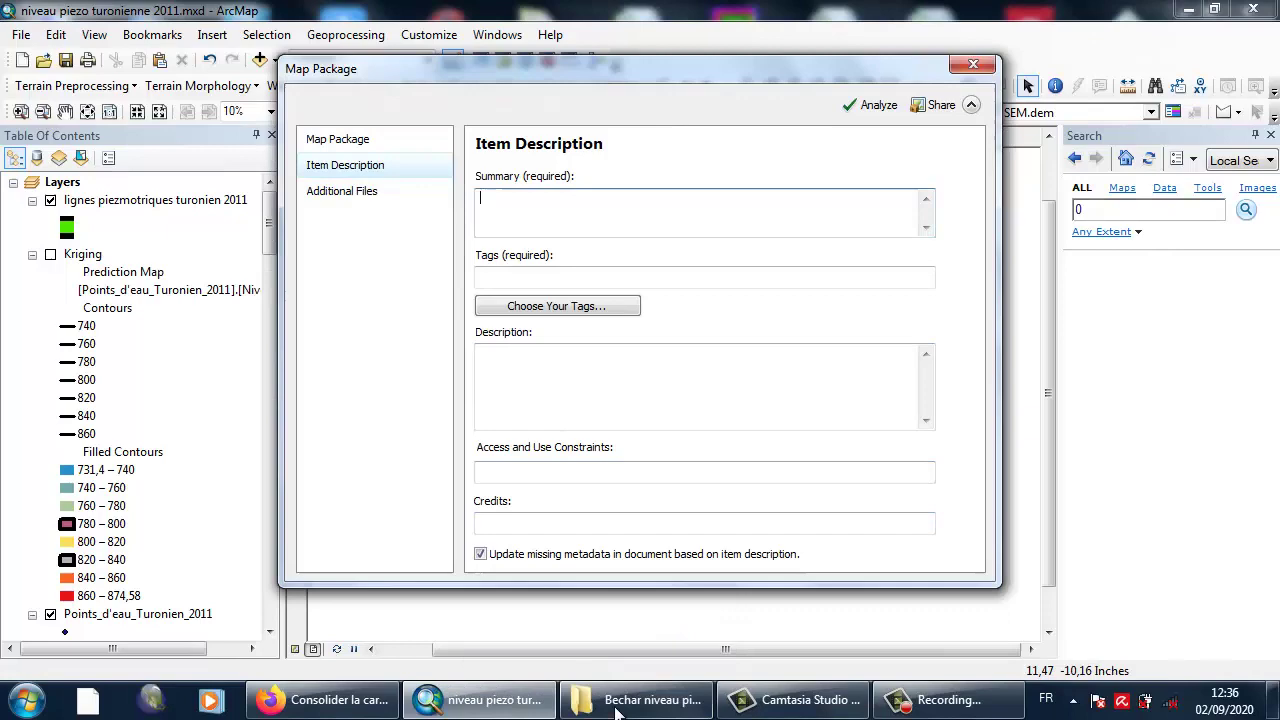
{"action": "left_click", "coordinate": [614, 708]}
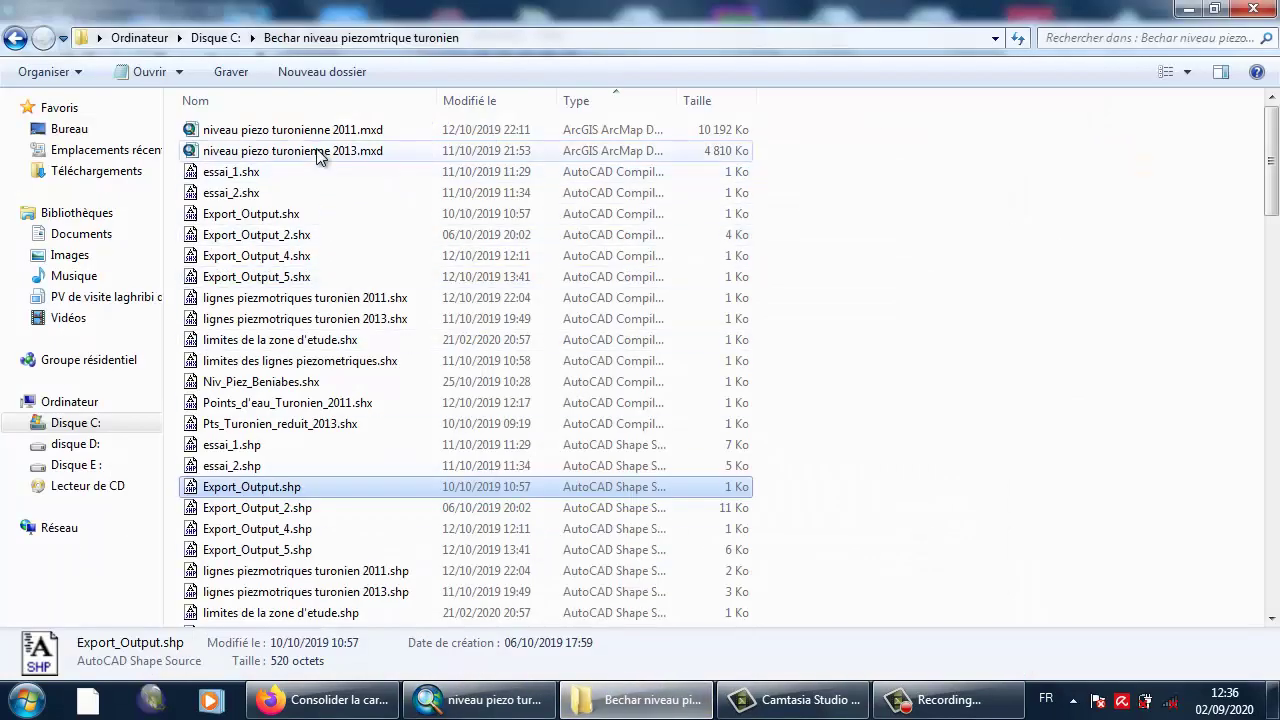
{"action": "left_click", "coordinate": [318, 139]}
{"action": "left_click", "coordinate": [318, 139]}
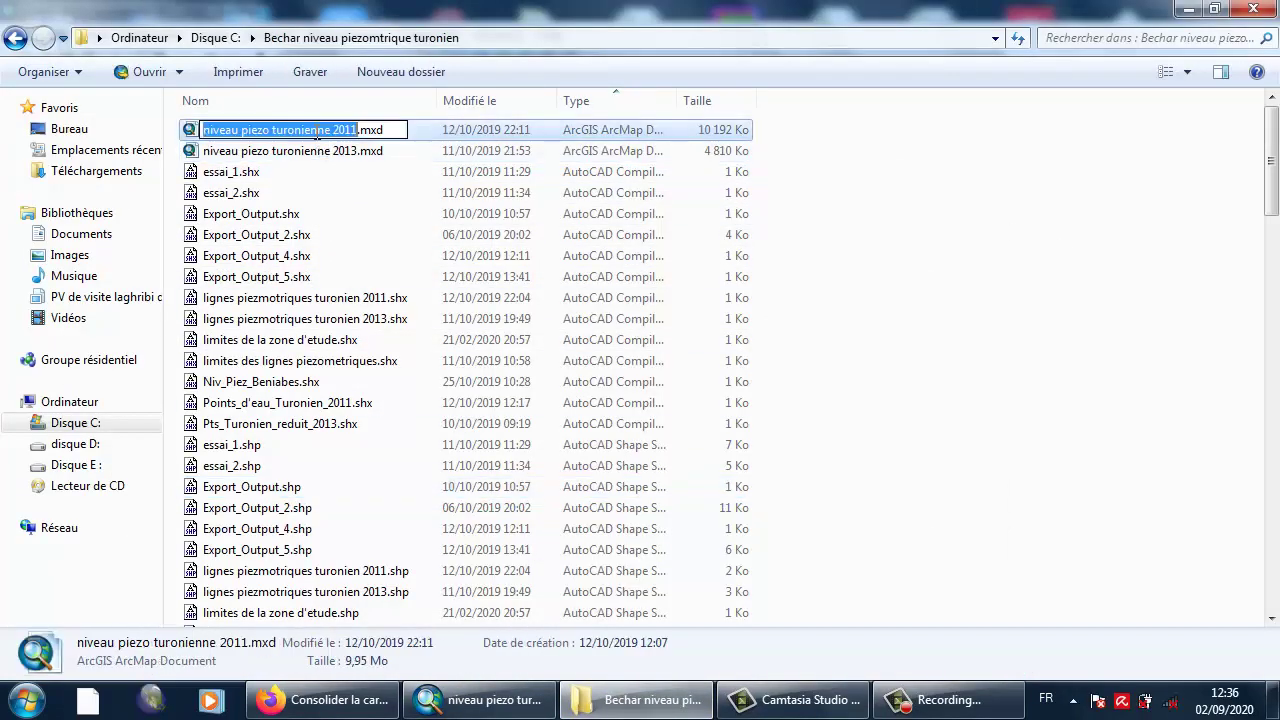
{"action": "left_click", "coordinate": [353, 259]}
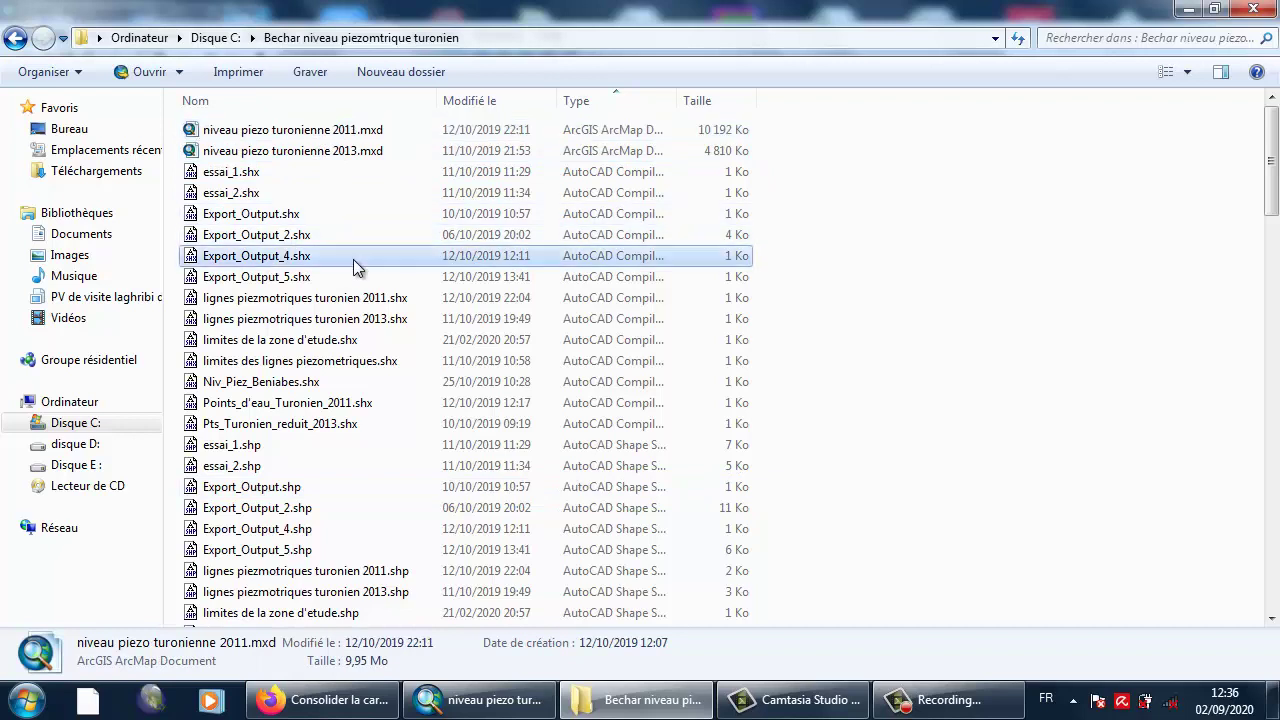
Fill the package summary, tags and description with 'niveau piezo turonienne 2011'.
{"action": "left_click", "coordinate": [434, 705]}
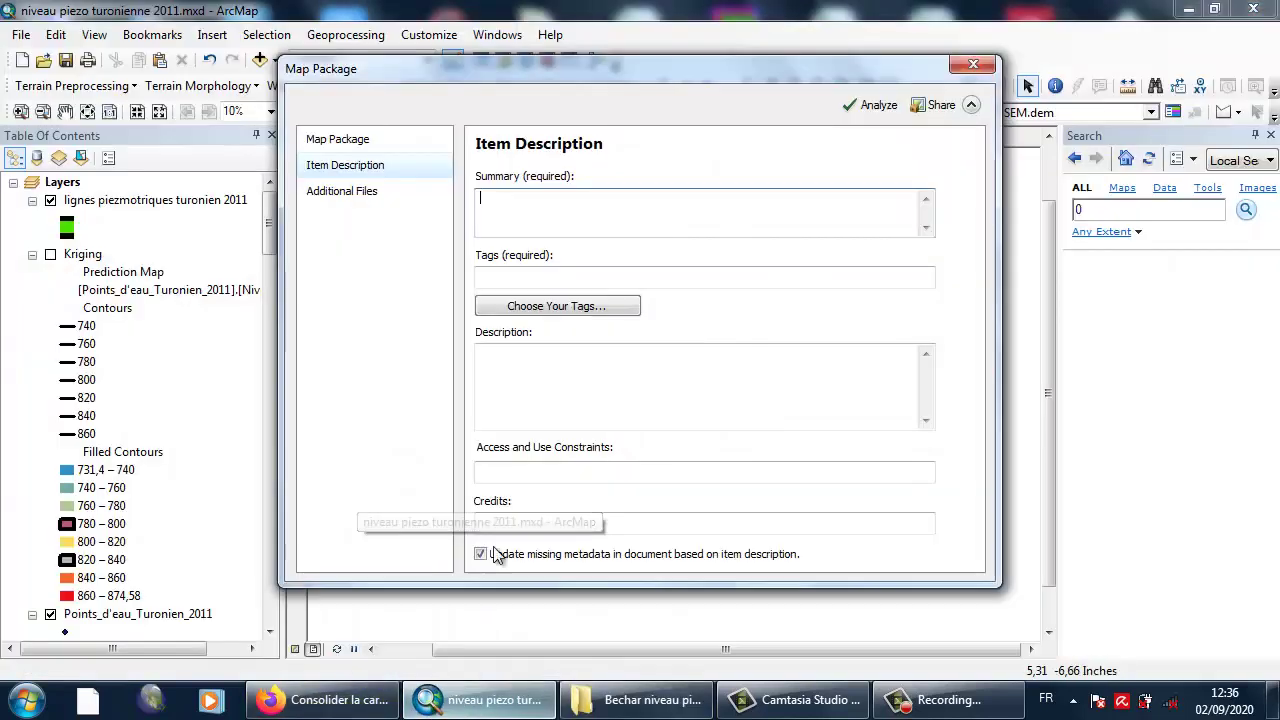
{"action": "left_click", "coordinate": [538, 208]}
{"action": "type", "text": "niveau piezo turonienne 2011"}
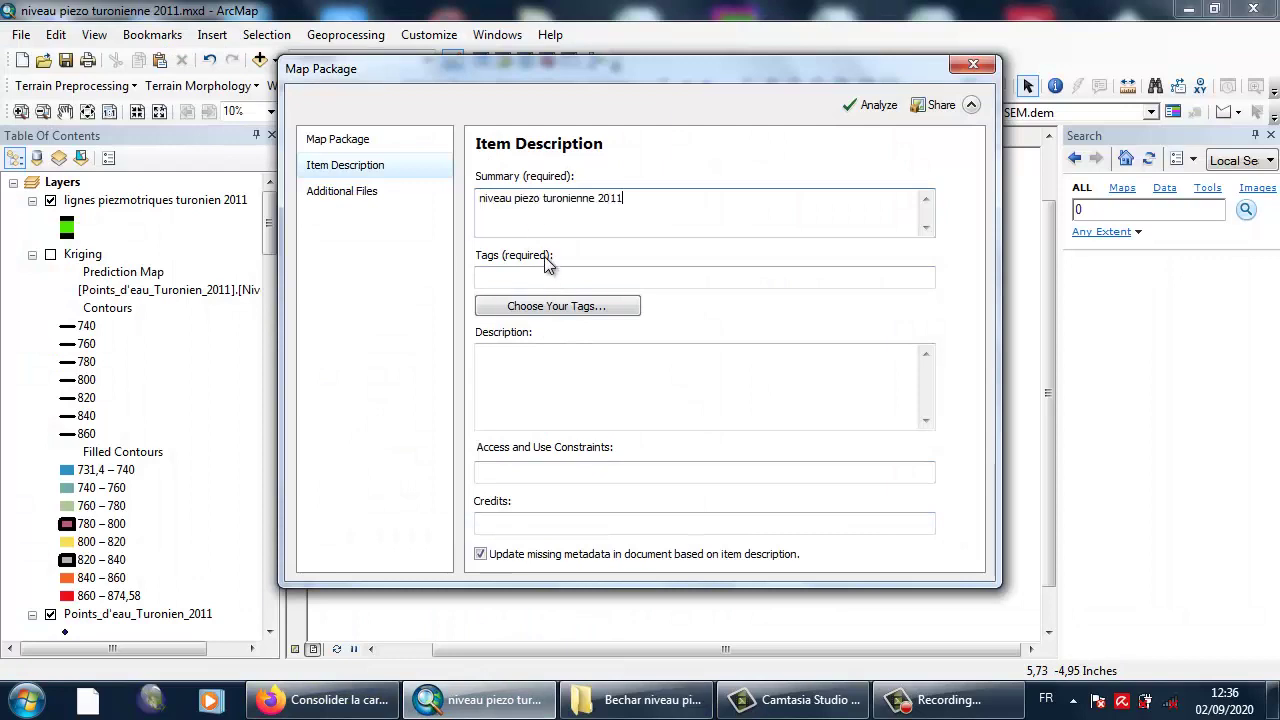
{"action": "left_click", "coordinate": [545, 278]}
{"action": "type", "text": "niveau piezo turonienne 2011"}
{"action": "left_click", "coordinate": [549, 397]}
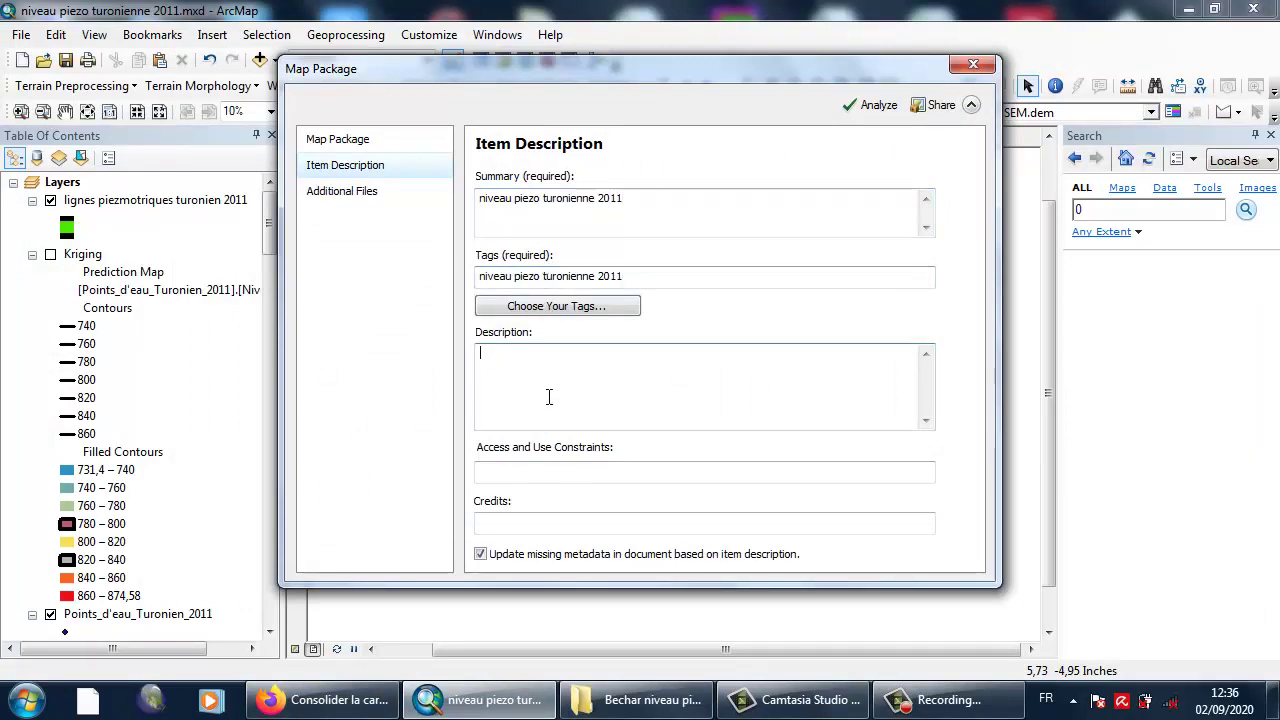
{"action": "type", "text": "niveau piezo turonienne 2011"}
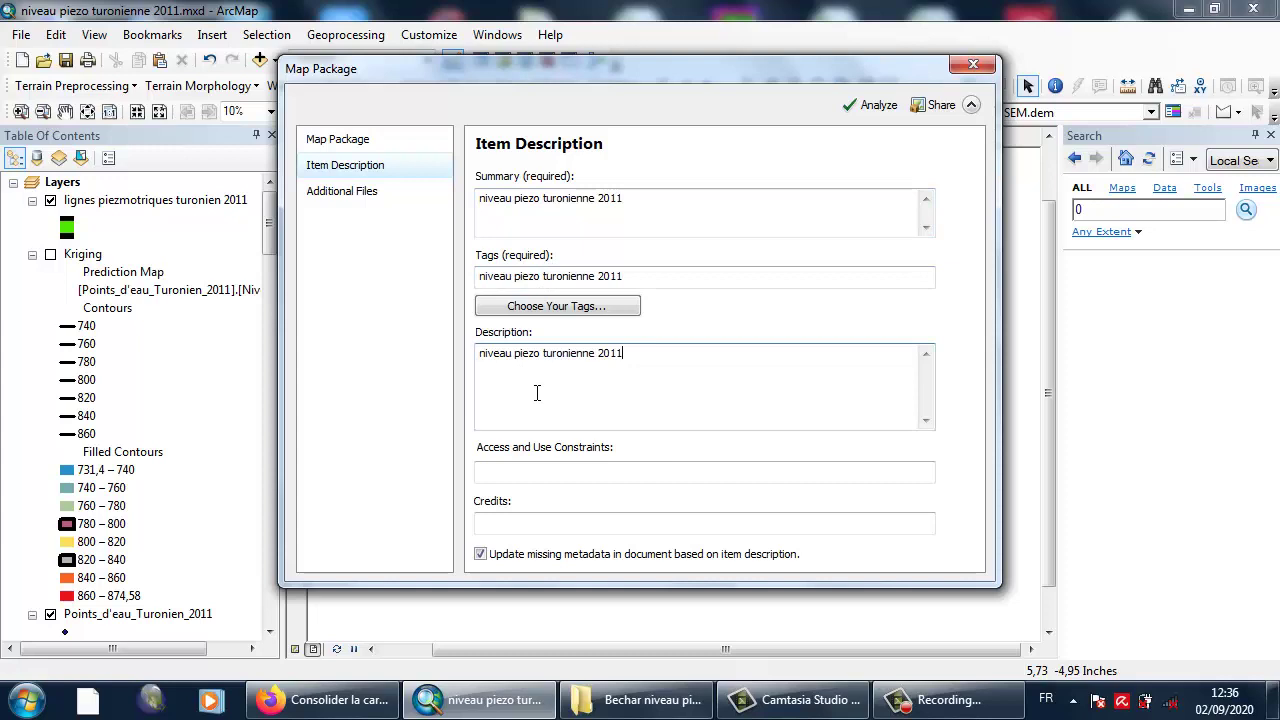
{"action": "left_click", "coordinate": [393, 140]}
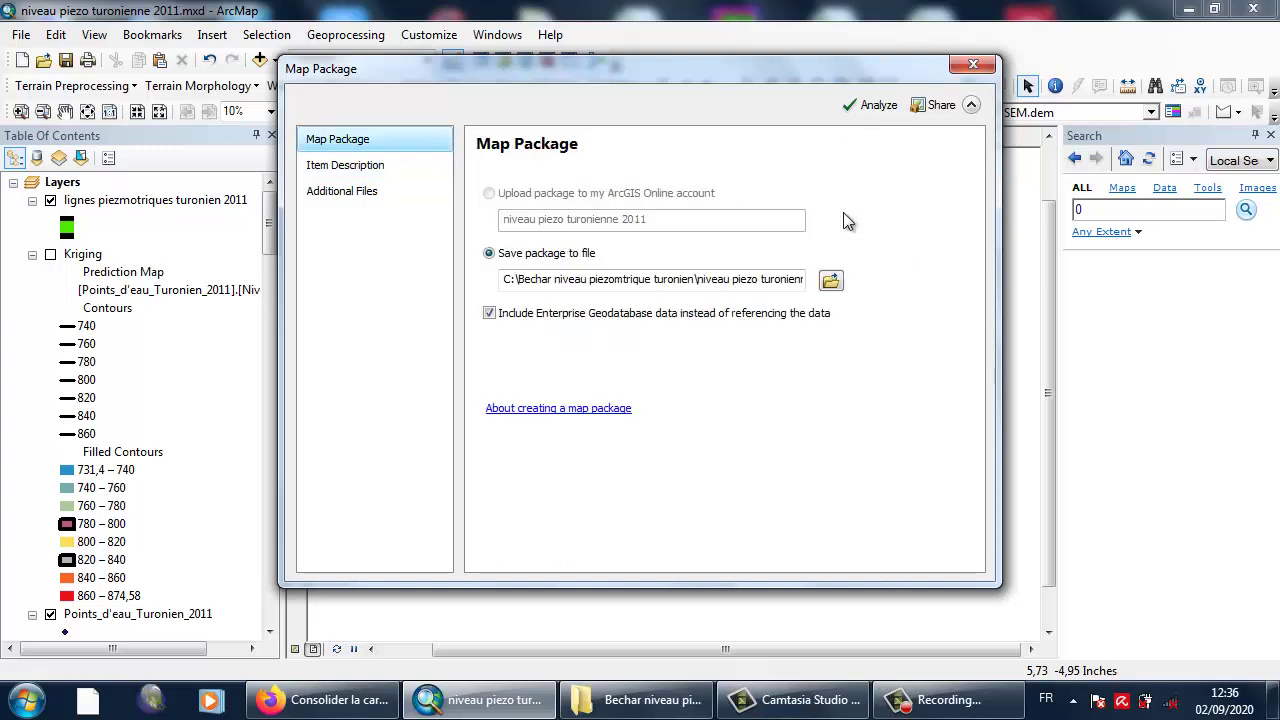
Share the map package and dismiss the Succeeded message once packaging finishes.
{"action": "left_click", "coordinate": [930, 106]}
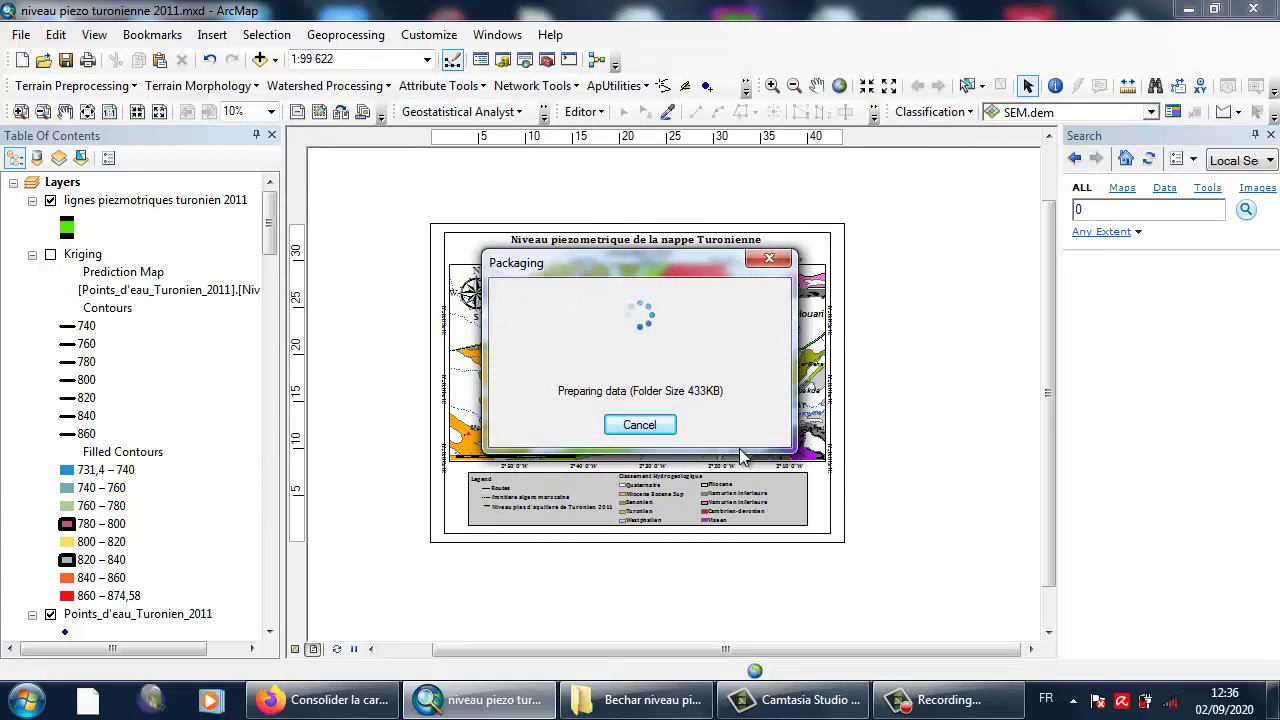
{"action": "left_click", "coordinate": [636, 700]}
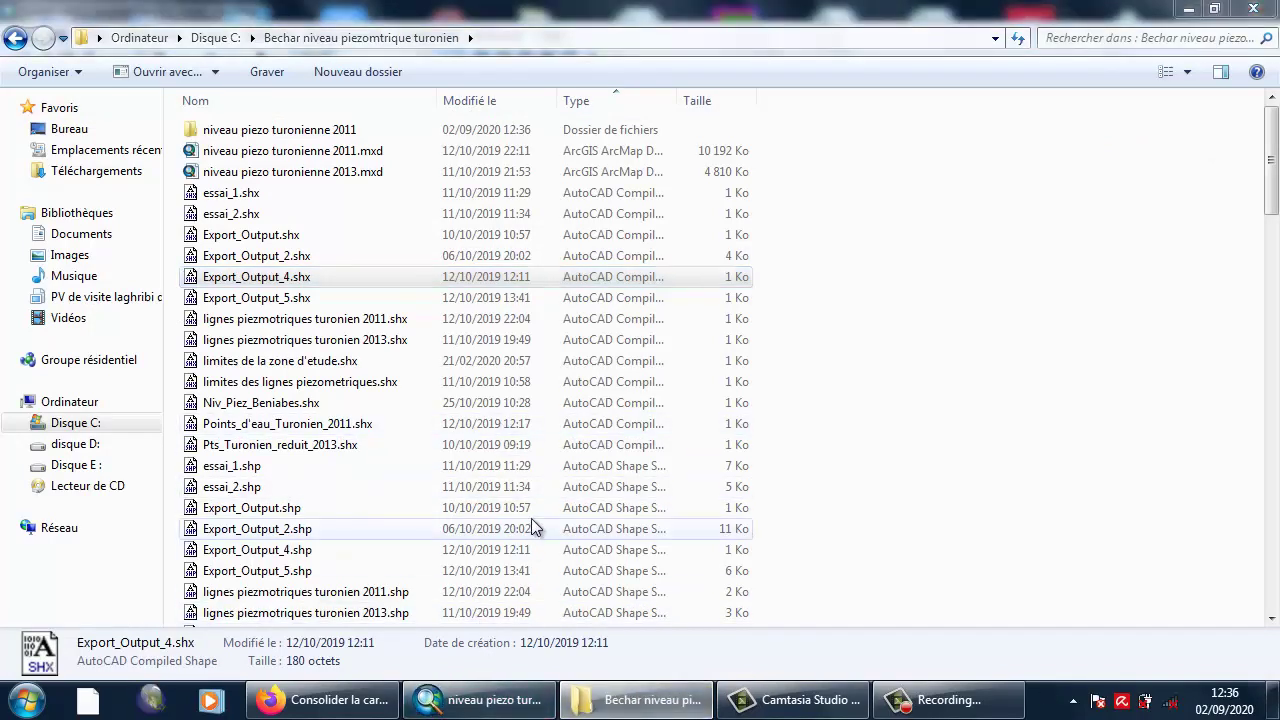
{"action": "key", "text": "alt+Tab"}
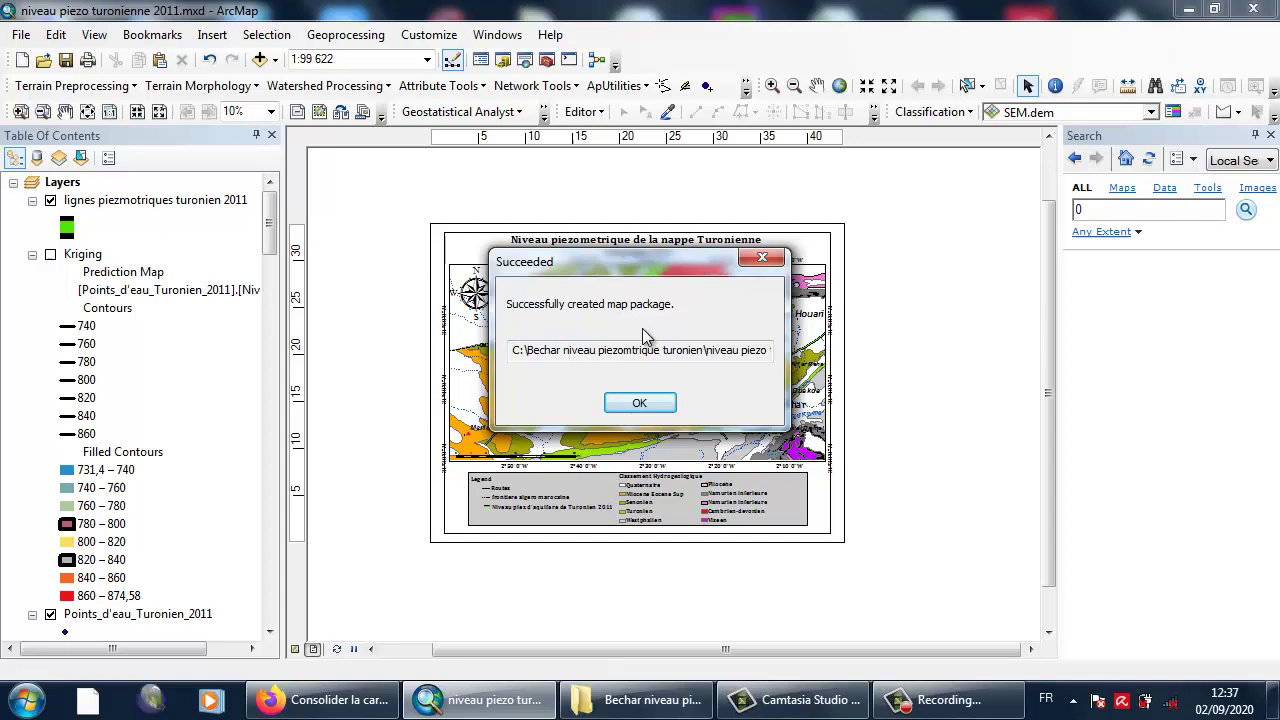
{"action": "left_click", "coordinate": [639, 402]}
Drag niveau piezo turonienne 2011.mpk from Explorer to open it in a new ArcMap window.
{"action": "left_click", "coordinate": [636, 700]}
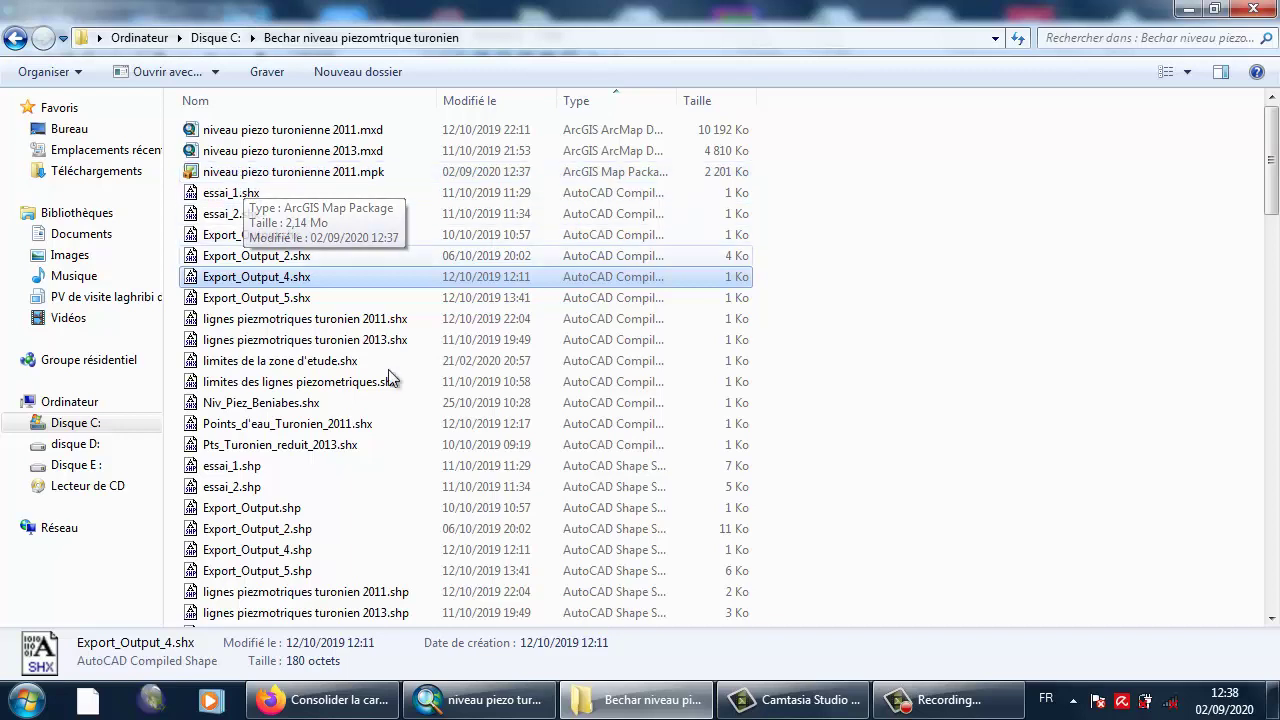
{"action": "left_click", "coordinate": [260, 172]}
{"action": "left_click", "coordinate": [268, 192]}
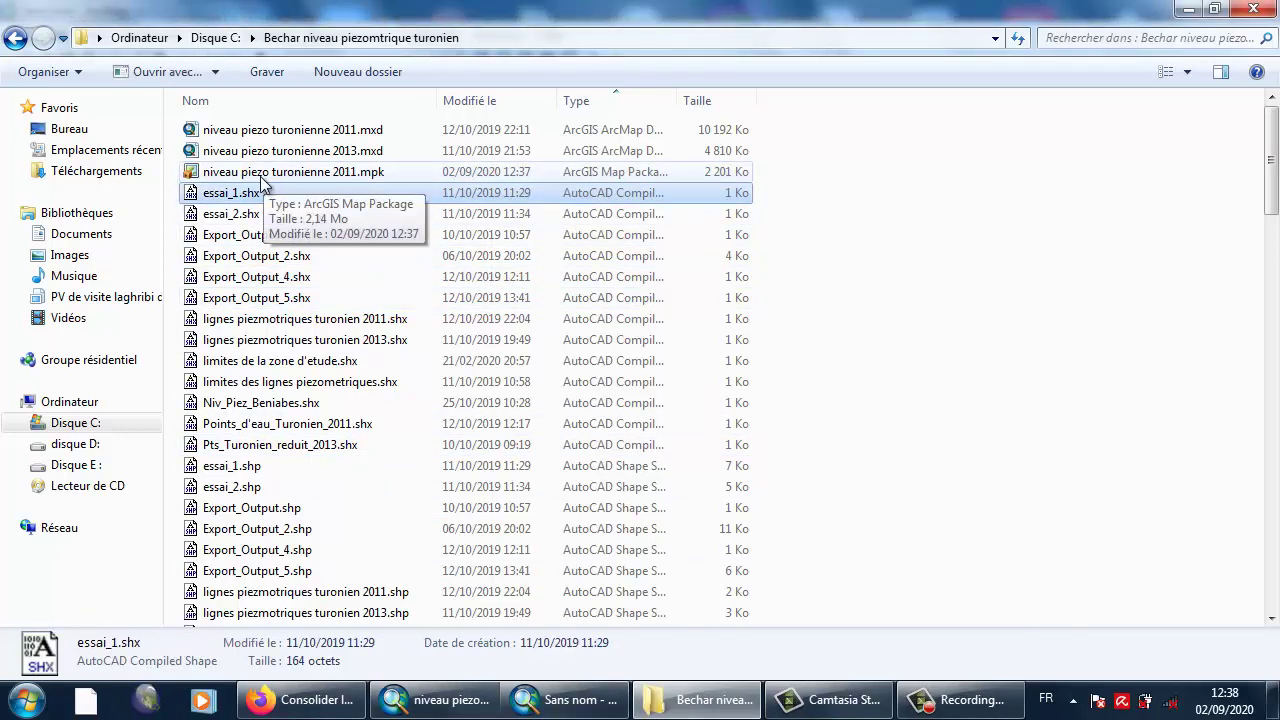
{"action": "left_click", "coordinate": [272, 176]}
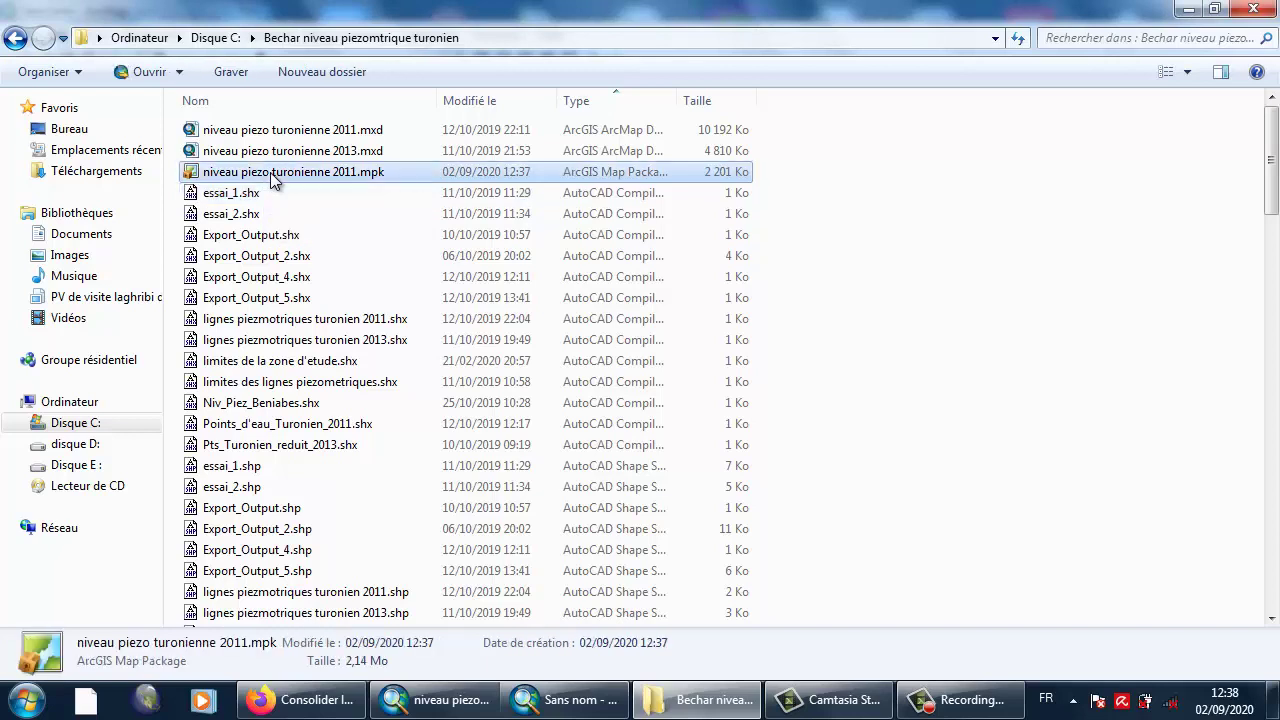
{"action": "mouse_move", "coordinate": [274, 177]}
{"action": "left_mouse_down"}
{"action": "mouse_move", "coordinate": [520, 638]}
{"action": "mouse_move", "coordinate": [565, 460]}
{"action": "left_mouse_up"}
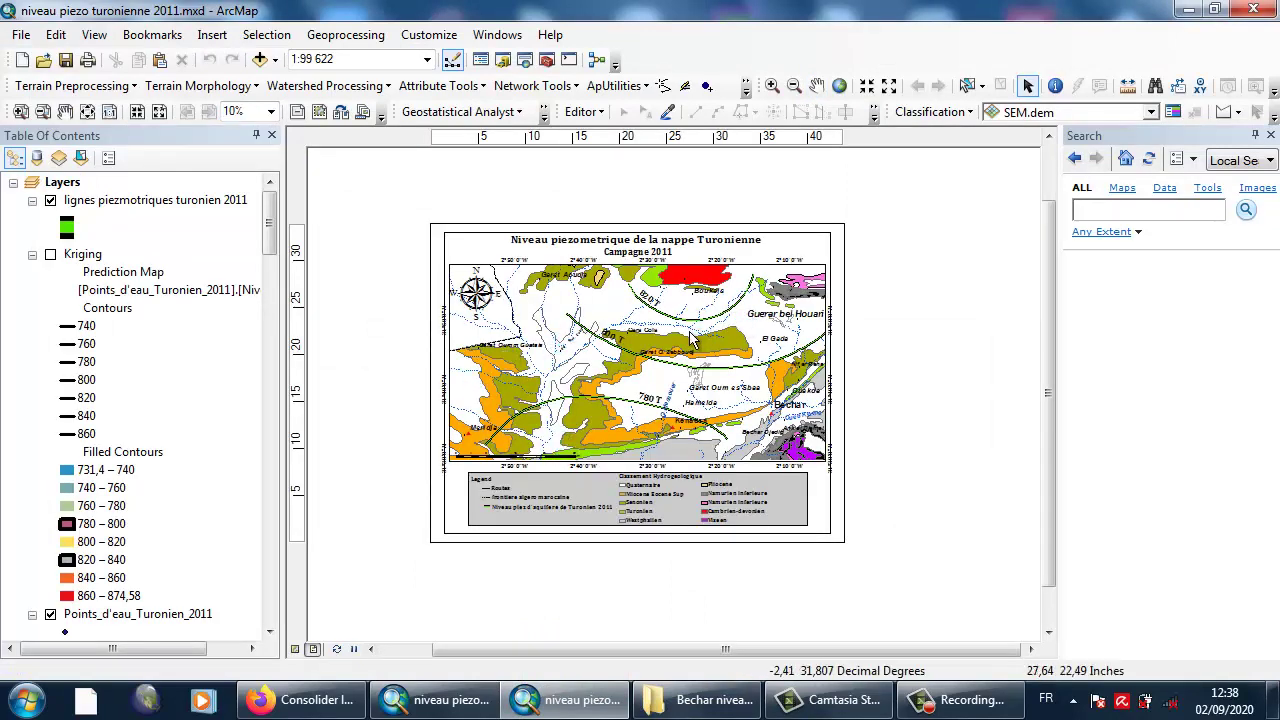
Bring the original ArcMap window back to compare its layout with the reopened package.
{"action": "scroll", "coordinate": [658, 350], "scroll_direction": "up", "scroll_amount": 3}
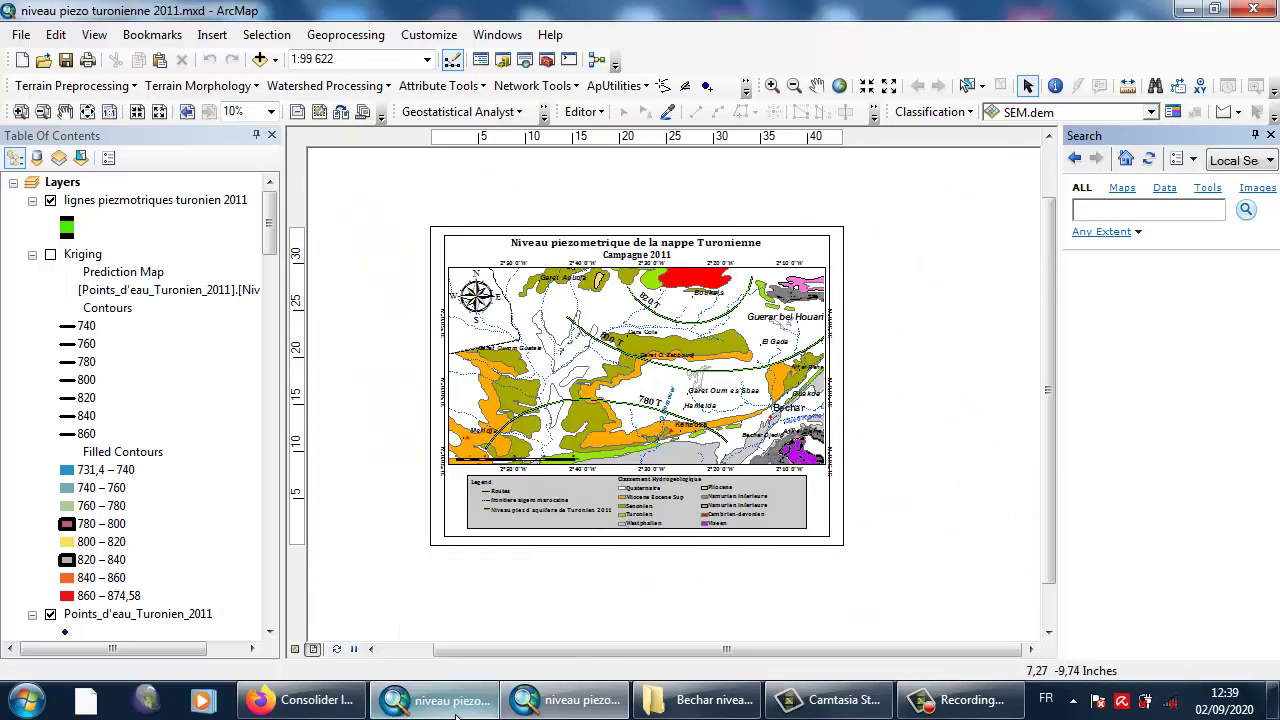
{"action": "type", "text": "0"}
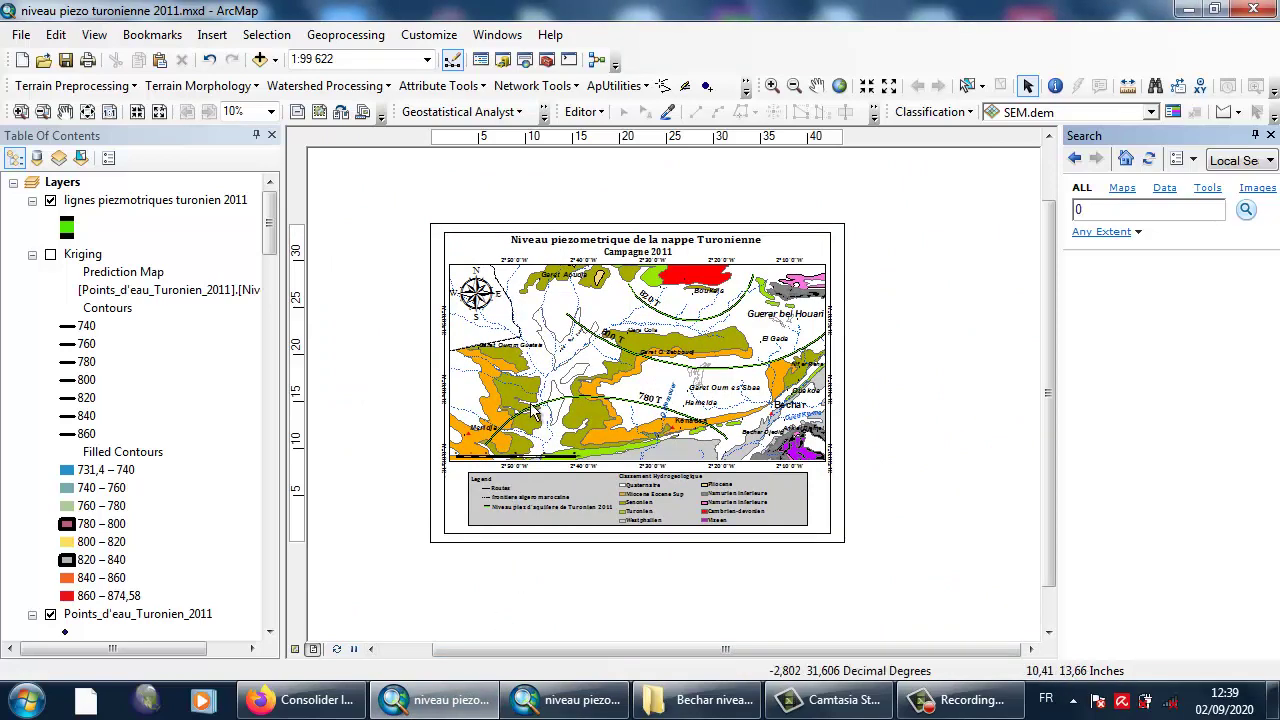